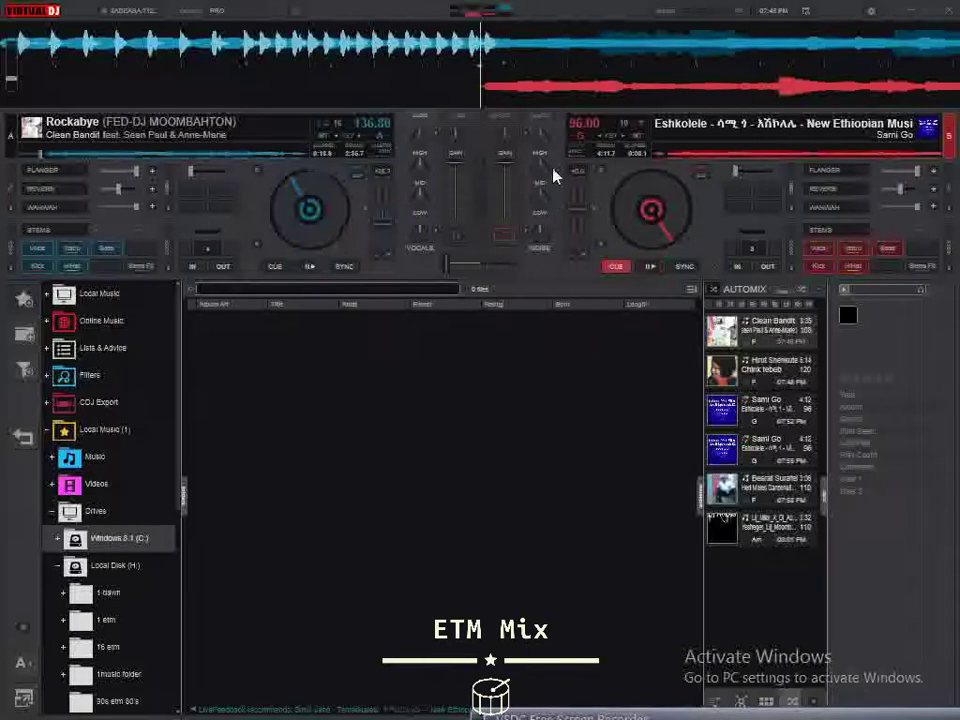
# Sync Rockabye on deck A to the 96 BPM of Eshkolele and play both tracks from near Rockabye's start, with the crossfader toward deck B.
pyautogui.click(349, 267)
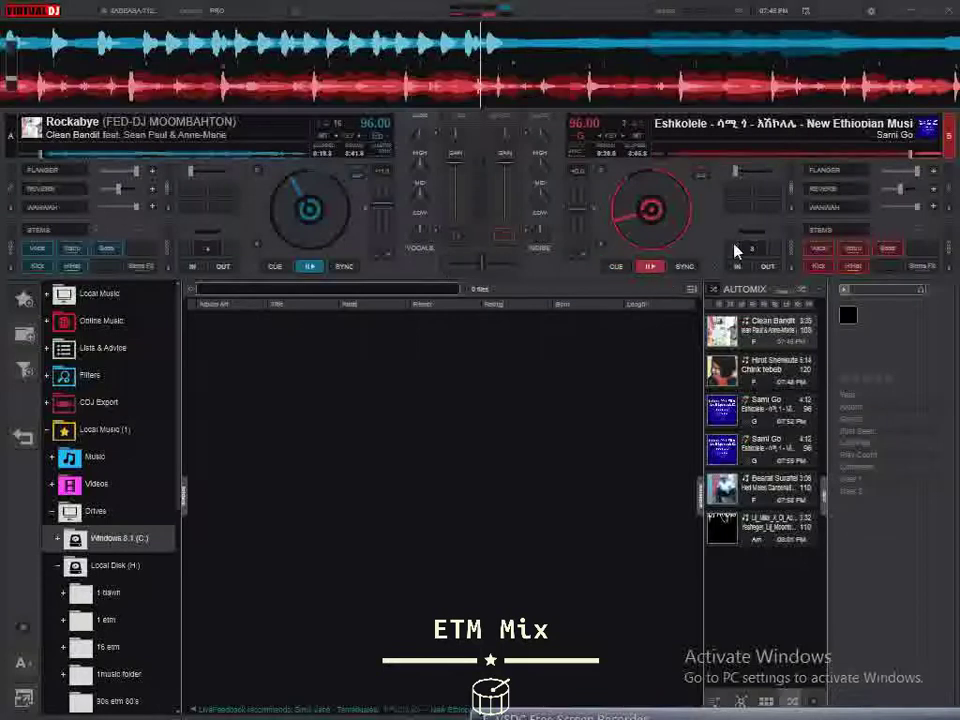
pyautogui.click(652, 267)
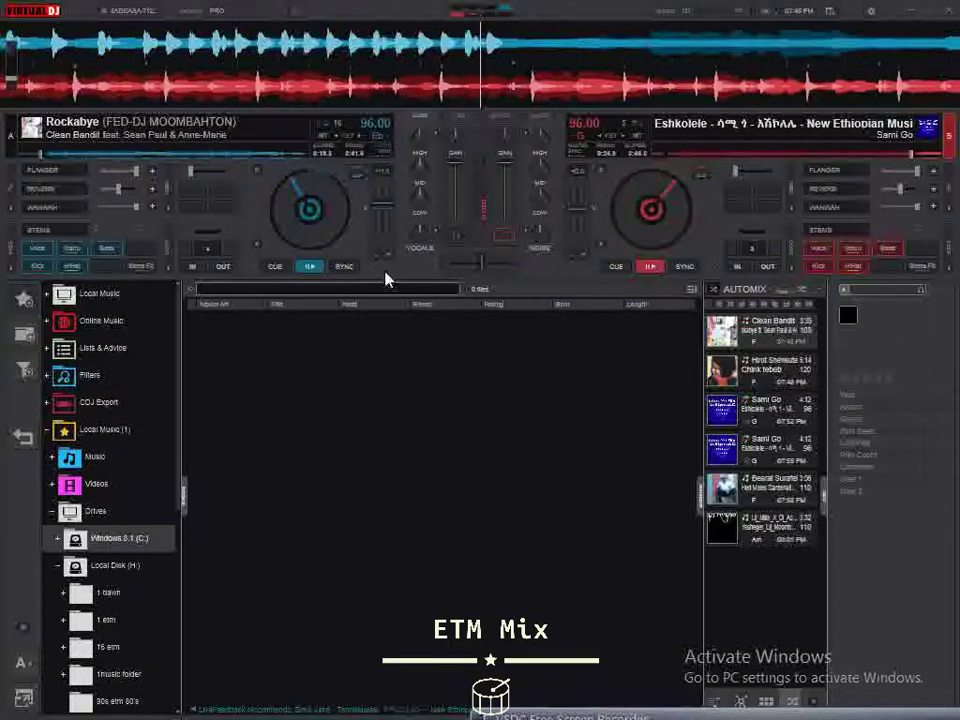
pyautogui.click(20, 154)
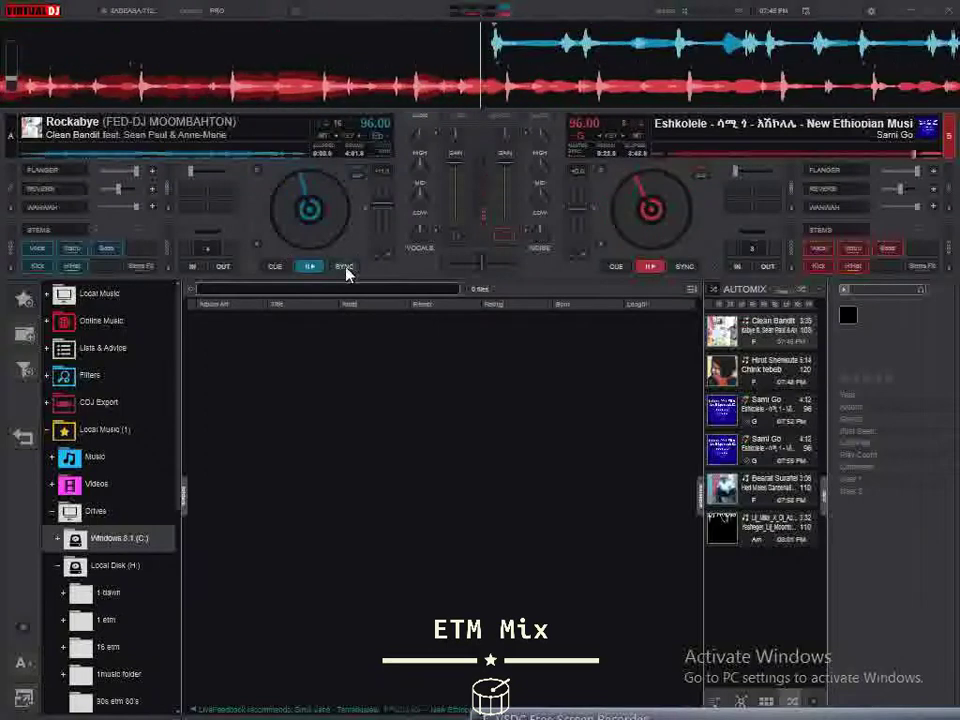
pyautogui.moveTo(480, 268); pyautogui.dragTo(510, 268)
pyautogui.click(312, 267)
pyautogui.moveTo(516, 270); pyautogui.dragTo(505, 268)
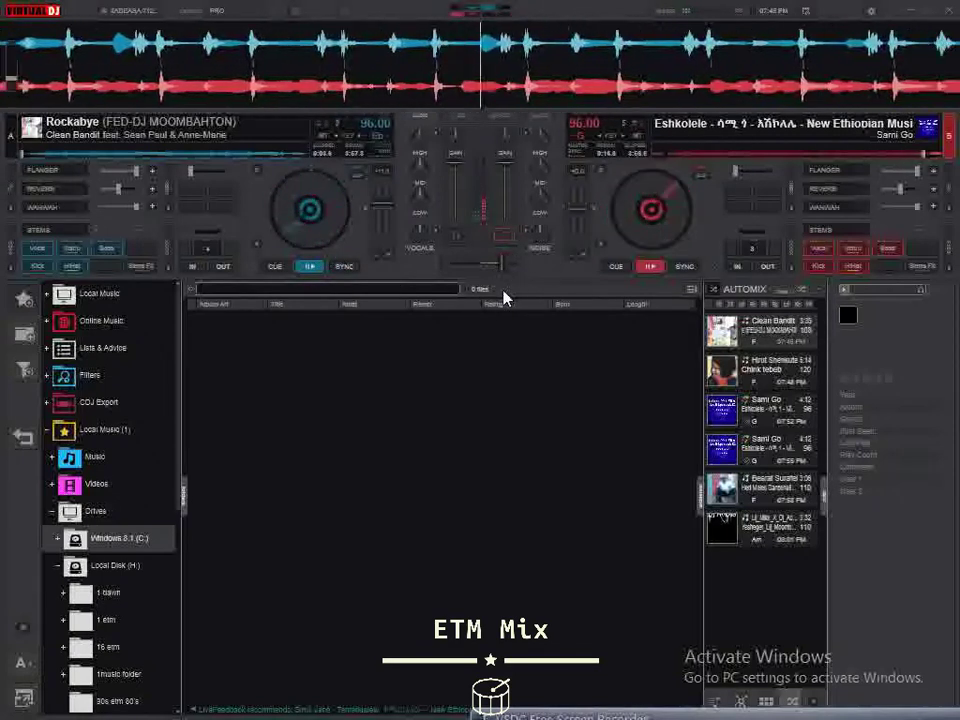
# Crossfade fully to Rockabye while raising its tempo back to 108 BPM, and stop both decks at their cue points.
pyautogui.moveTo(503, 291); pyautogui.dragTo(391, 260)
pyautogui.moveTo(375, 210); pyautogui.dragTo(360, 227)
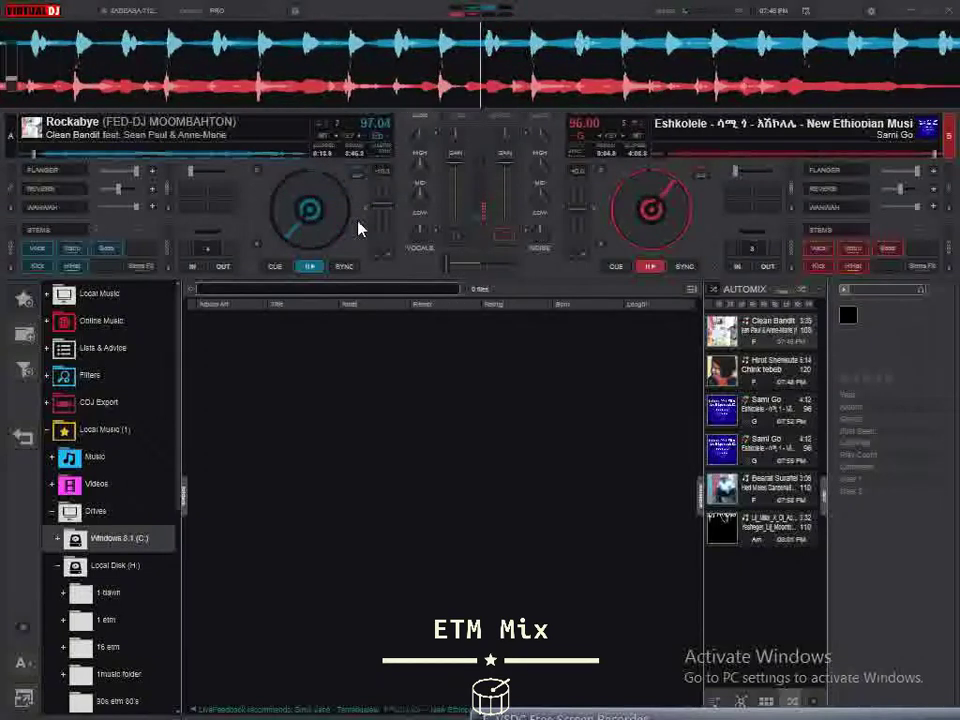
pyautogui.click(615, 272)
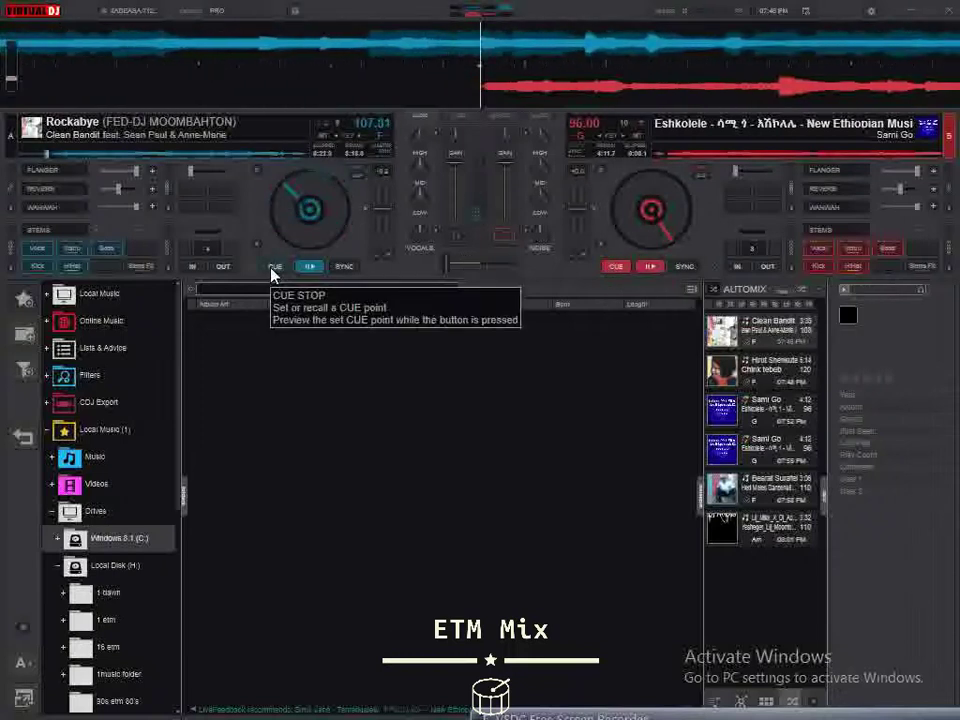
pyautogui.click(273, 268)
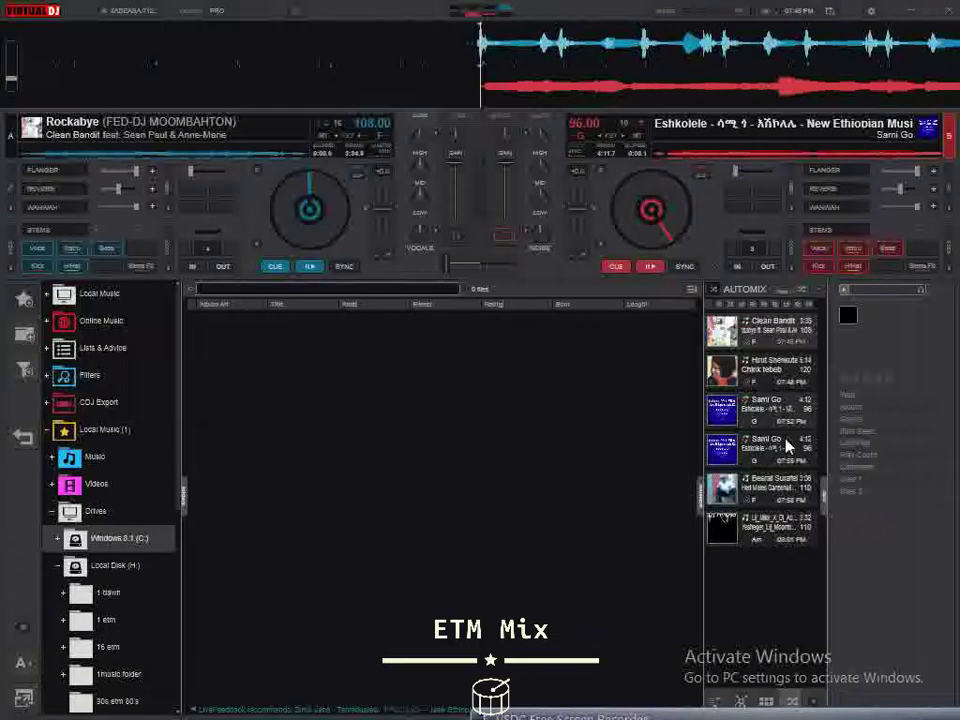
# Load the Yesheger_Lij_Moombahton_Bootleg track from the Automix list onto deck B and crossfade from Rockabye to it.
pyautogui.moveTo(752, 532); pyautogui.dragTo(656, 165)
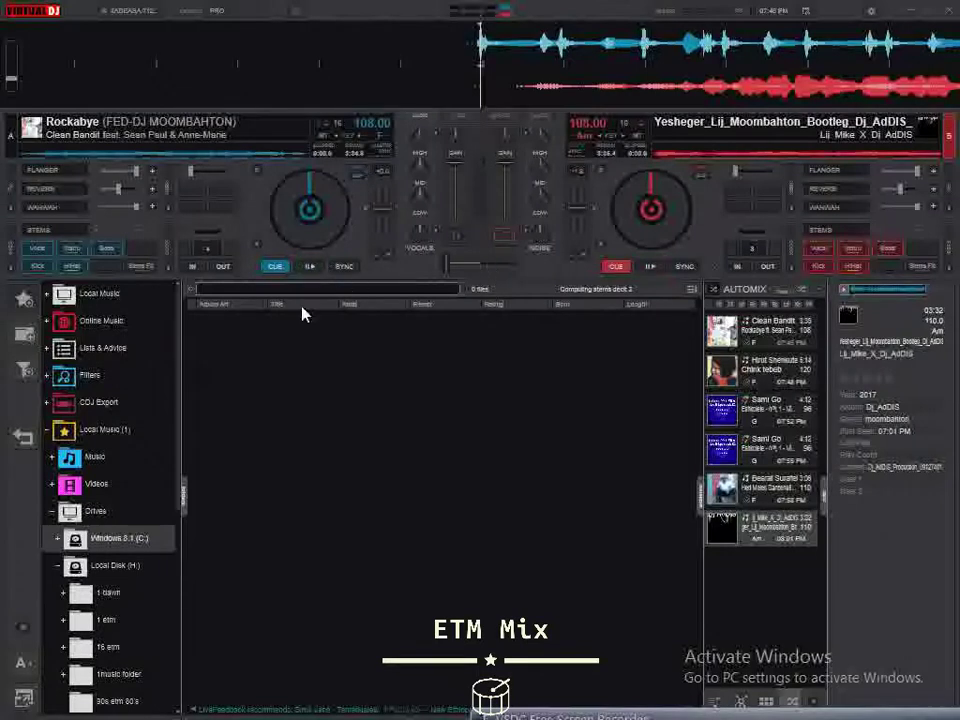
pyautogui.click(311, 267)
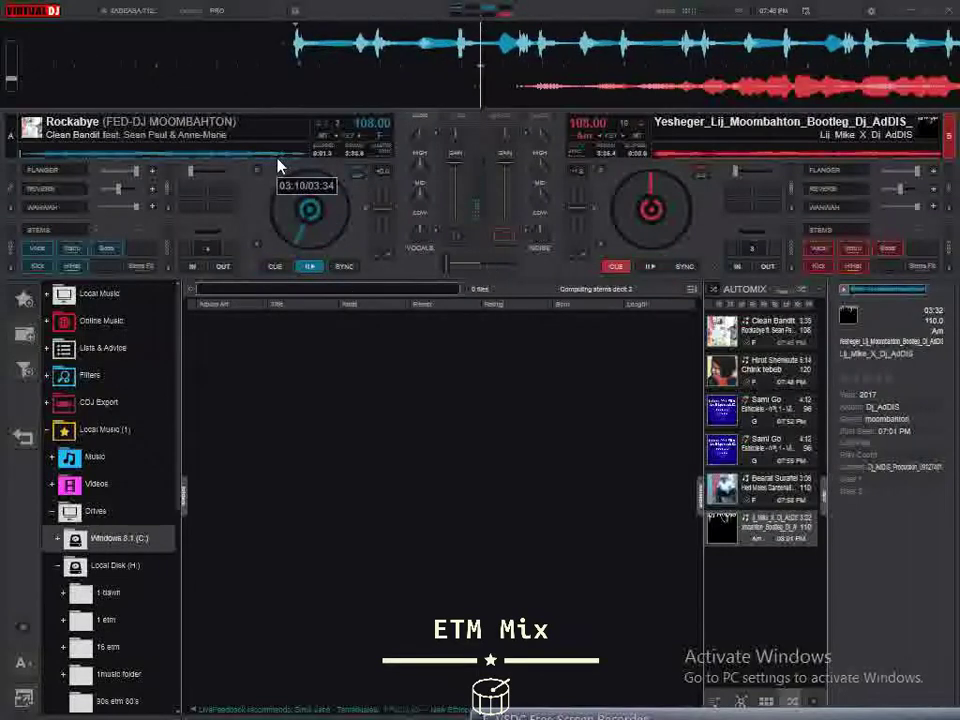
pyautogui.click(650, 266)
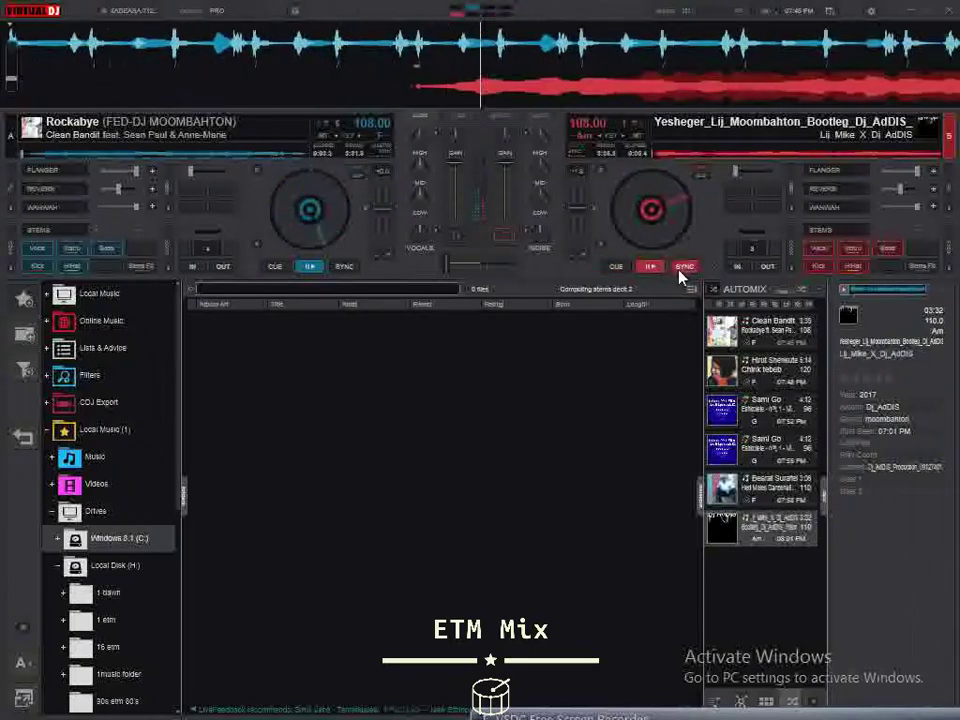
pyautogui.moveTo(450, 270); pyautogui.dragTo(456, 285)
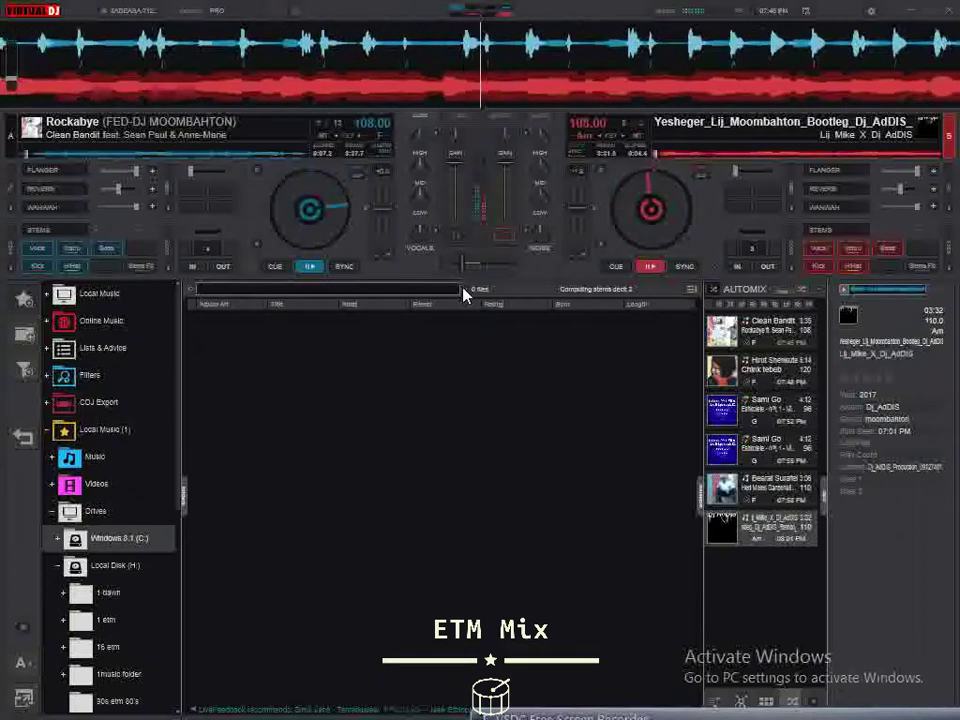
pyautogui.moveTo(465, 293); pyautogui.dragTo(548, 258)
pyautogui.click(615, 266)
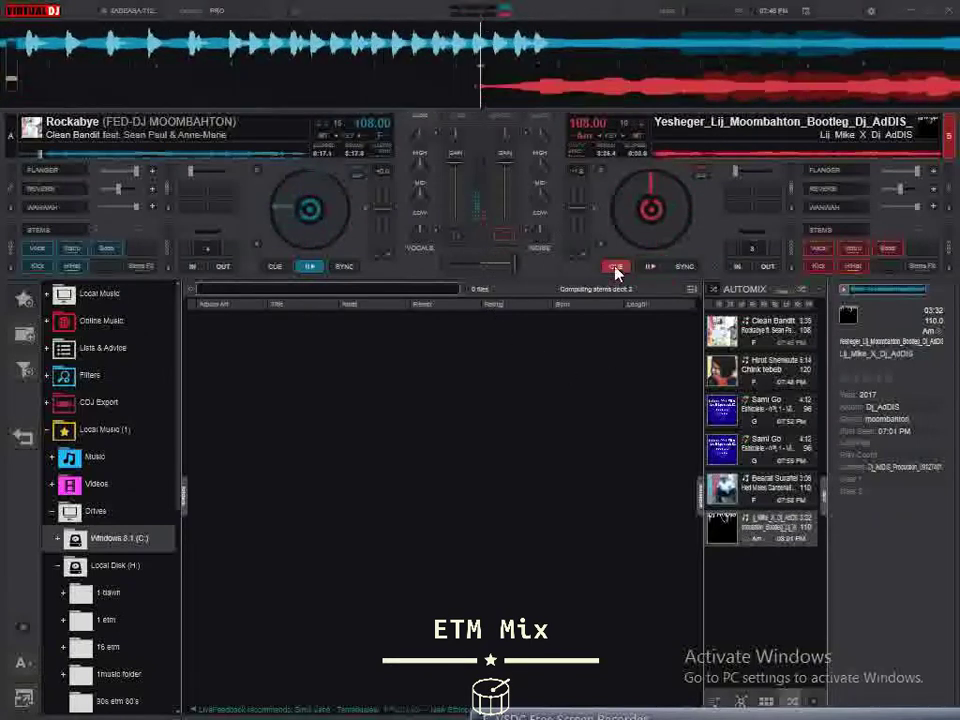
# Jump Rockabye to near its ending and crossfade gradually from it to the Yesheger_Lij track on deck B.
pyautogui.click(266, 155)
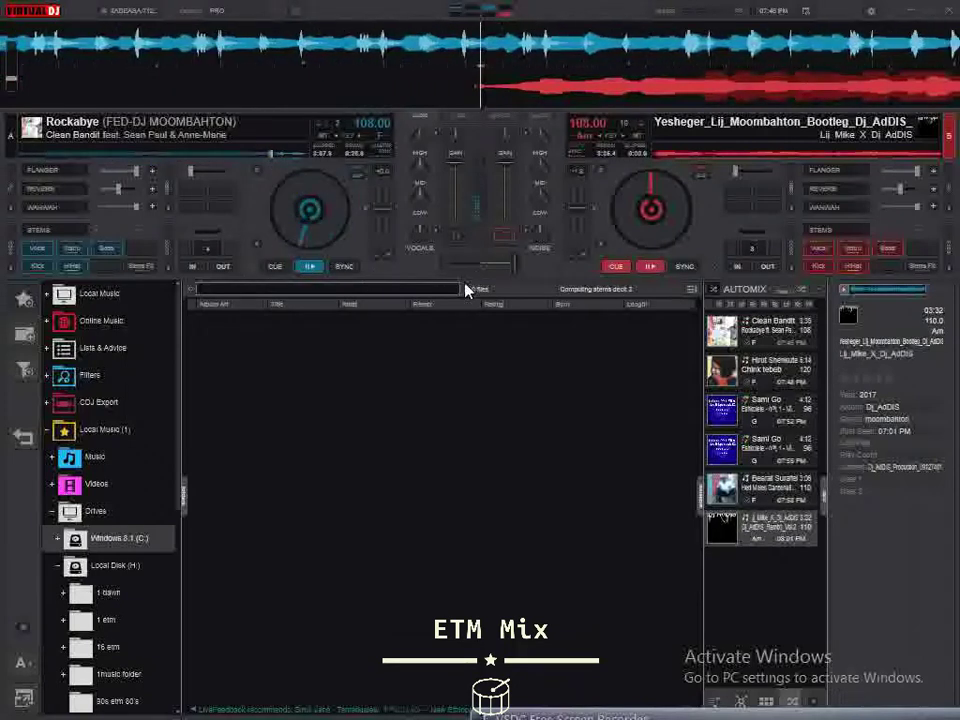
pyautogui.moveTo(512, 264); pyautogui.dragTo(418, 296)
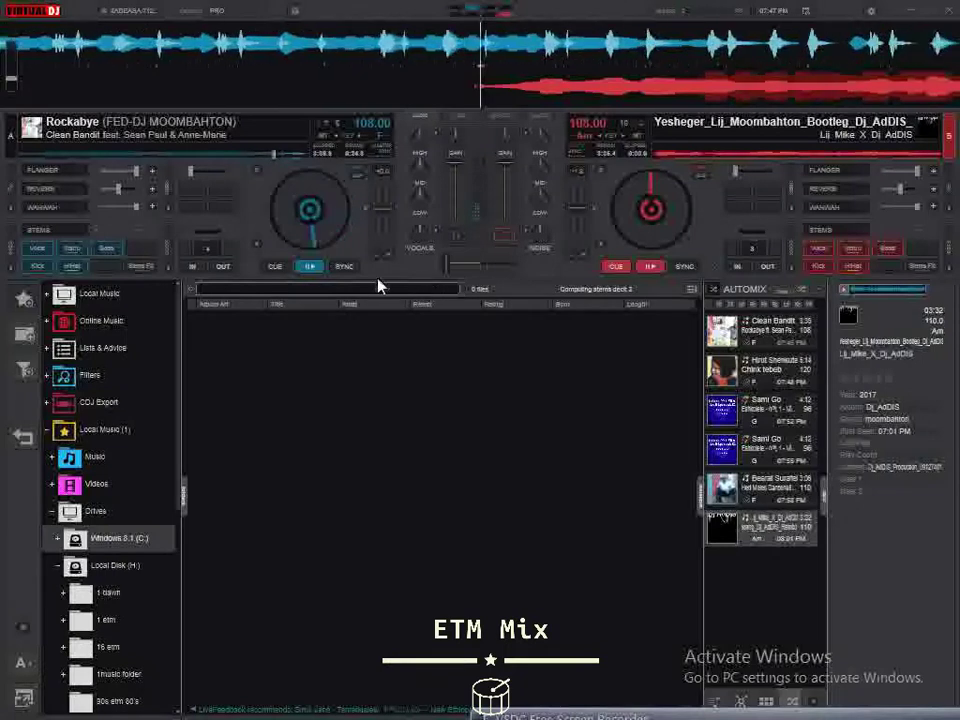
pyautogui.click(651, 267)
pyautogui.moveTo(449, 275); pyautogui.dragTo(463, 297)
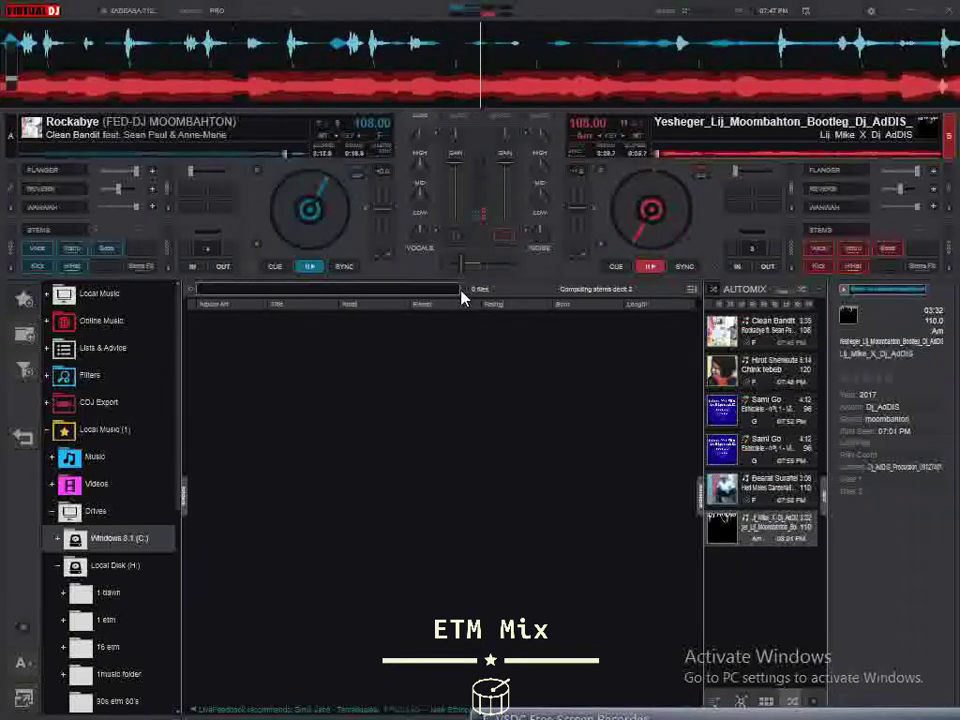
pyautogui.moveTo(464, 303); pyautogui.dragTo(525, 362)
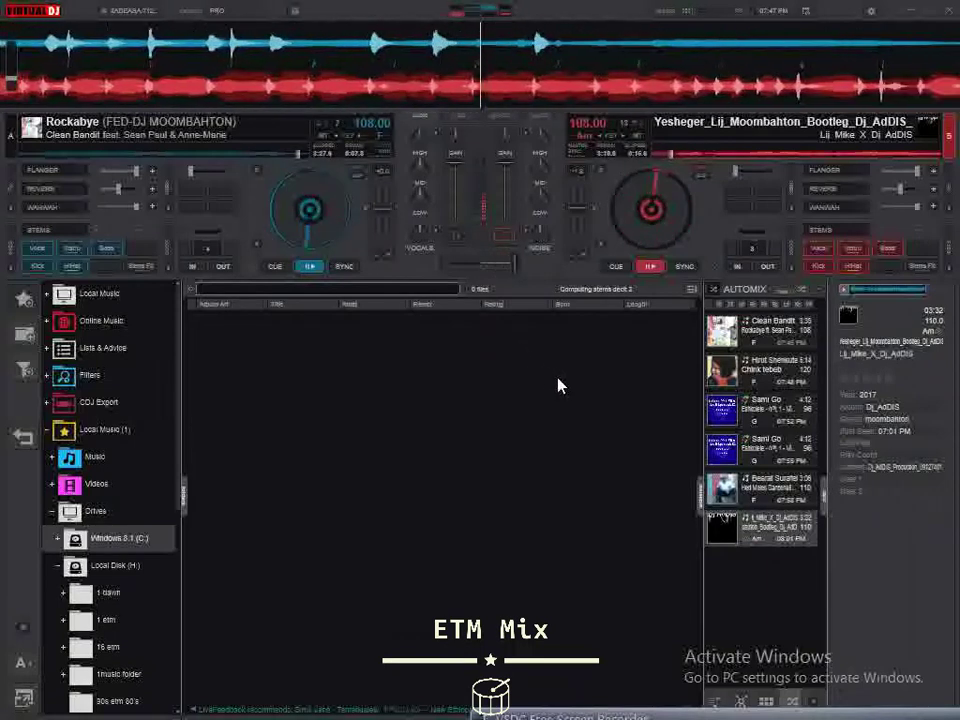
pyautogui.click(617, 270)
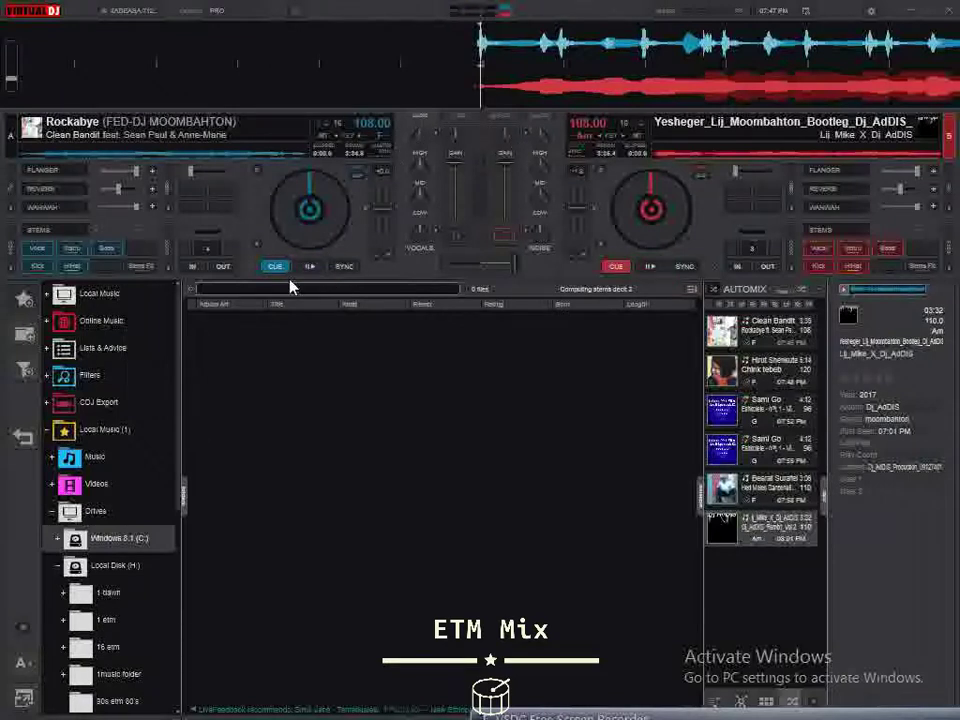
# Select Noise as deck 2's color effect and apply it while crossfading from the Yesheger_Lij track to Rockabye.
pyautogui.click(523, 240)
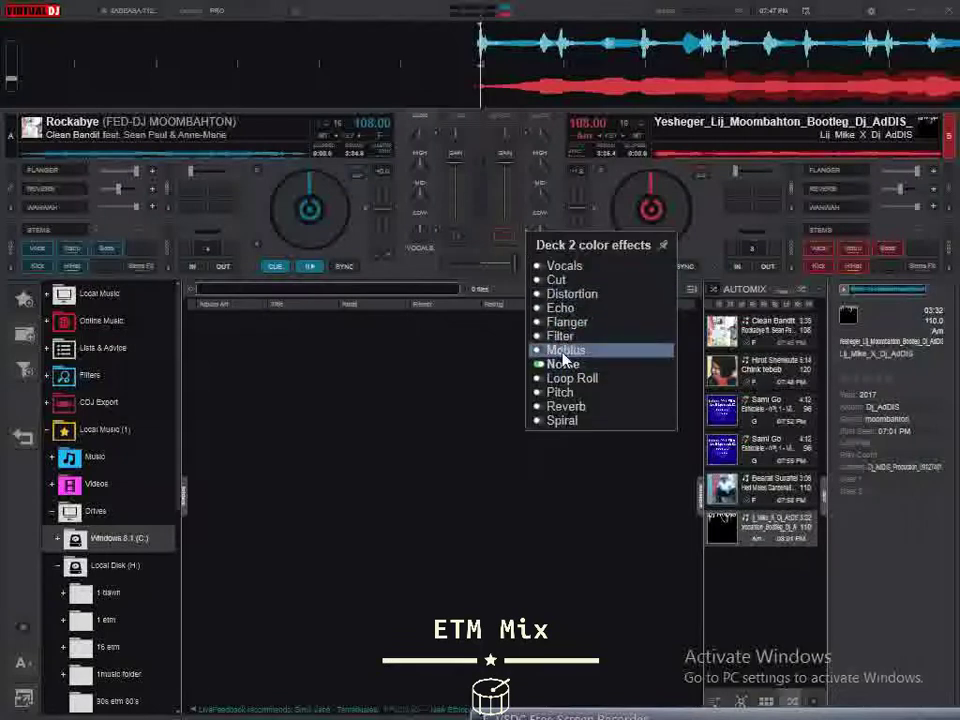
pyautogui.click(562, 366)
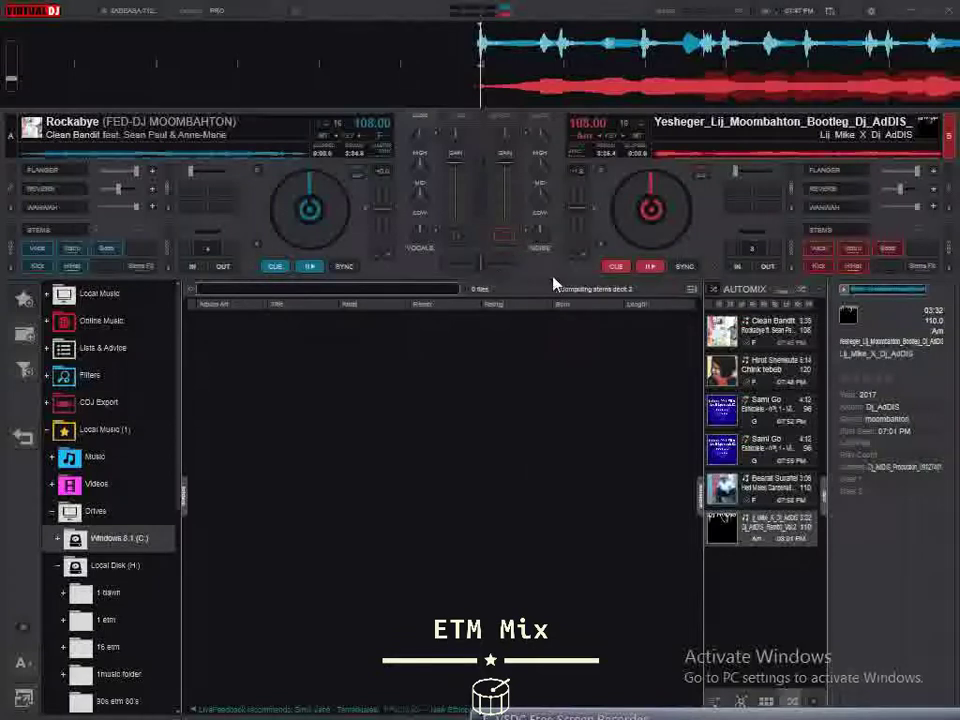
pyautogui.click(650, 268)
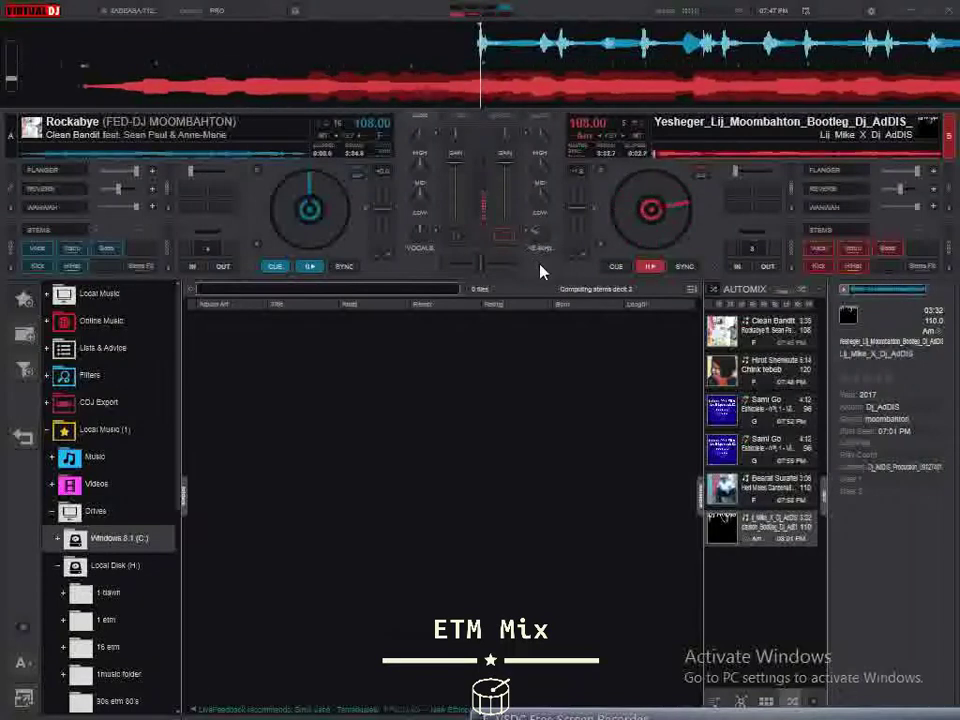
pyautogui.click(316, 271)
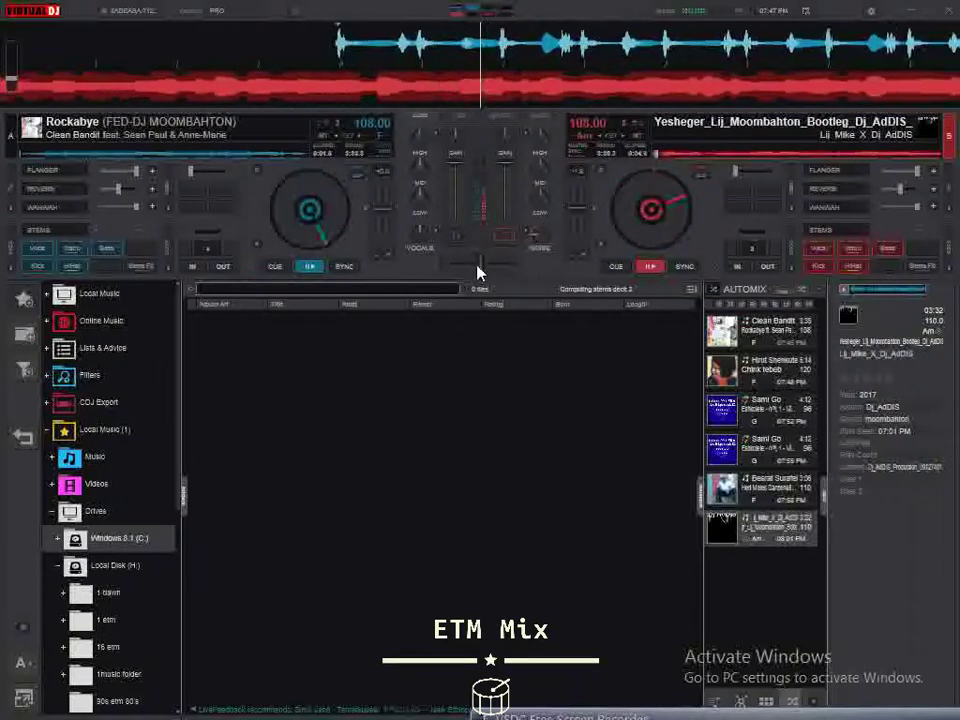
pyautogui.moveTo(477, 271); pyautogui.dragTo(430, 298)
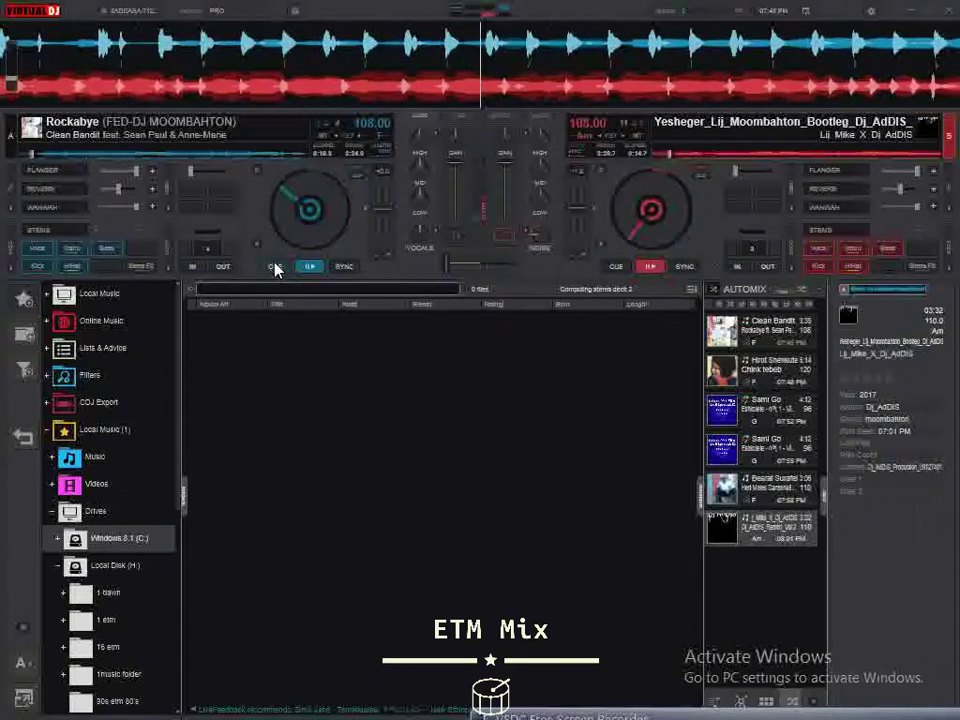
pyautogui.click(275, 267)
pyautogui.click(615, 267)
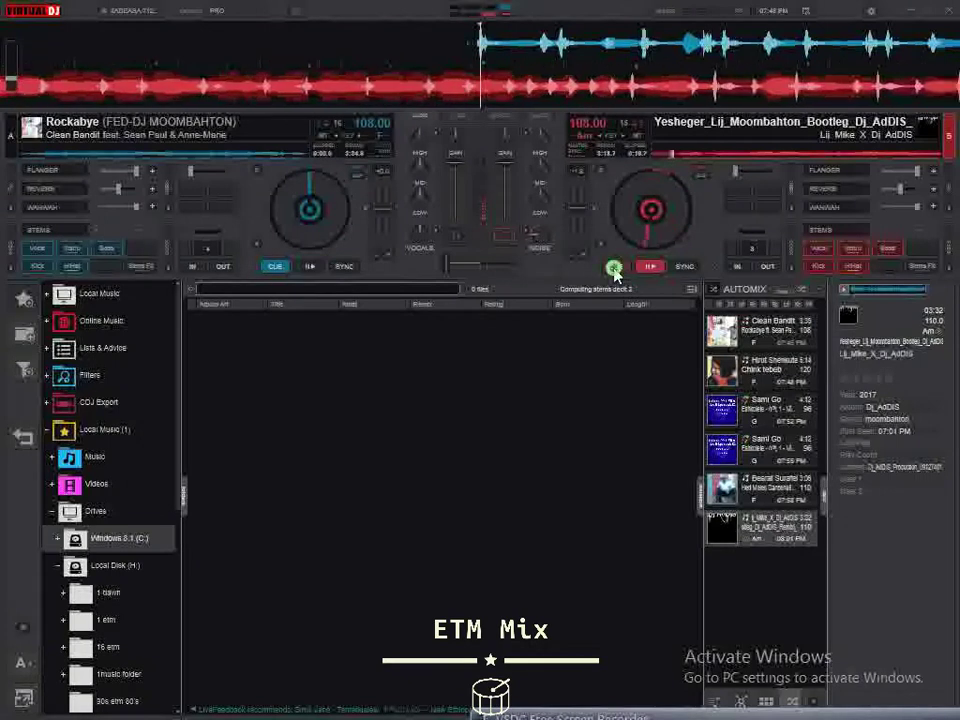
# Start Automix and place Rockabye's Mix 'Cut' Start point at 00:21.663 in the POI Editor, moving the editor window clear of the decks.
pyautogui.click(801, 291)
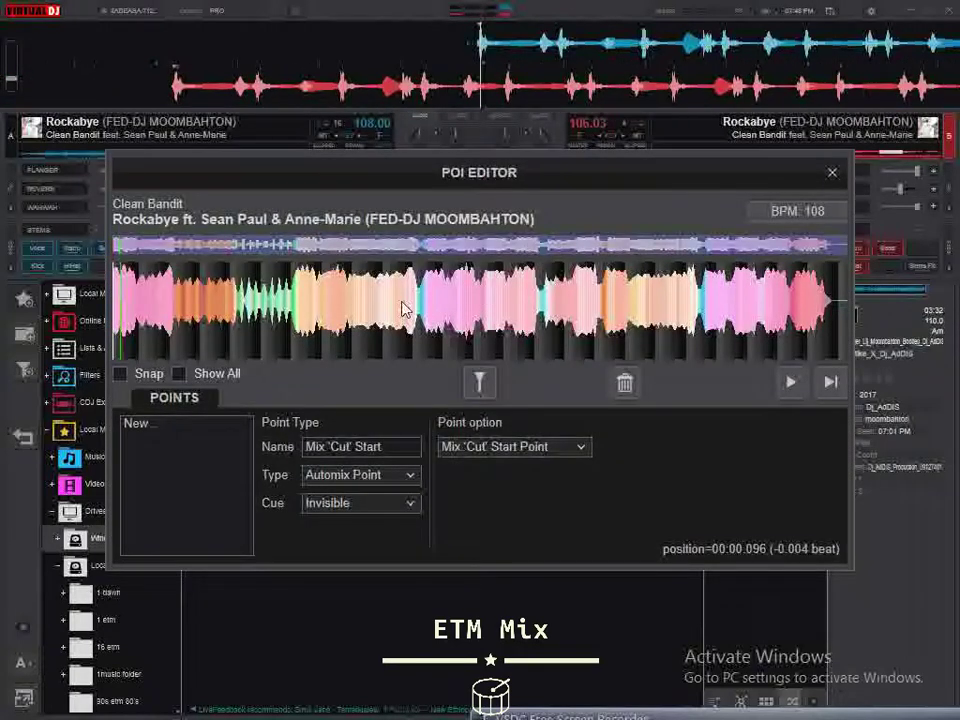
pyautogui.moveTo(116, 288); pyautogui.dragTo(173, 299)
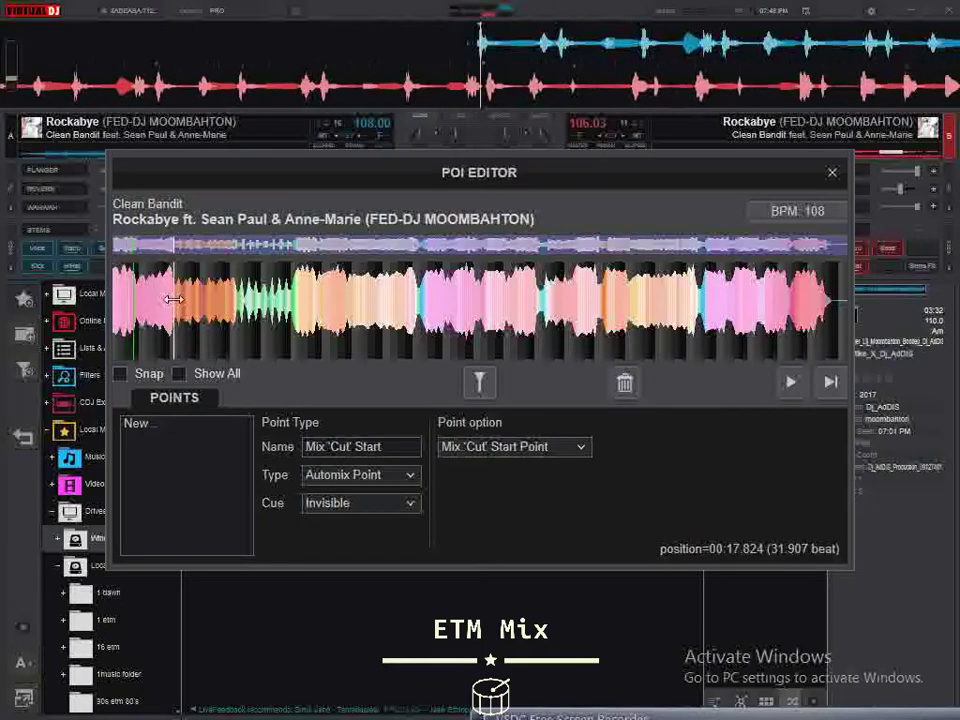
pyautogui.moveTo(568, 167); pyautogui.dragTo(595, 218)
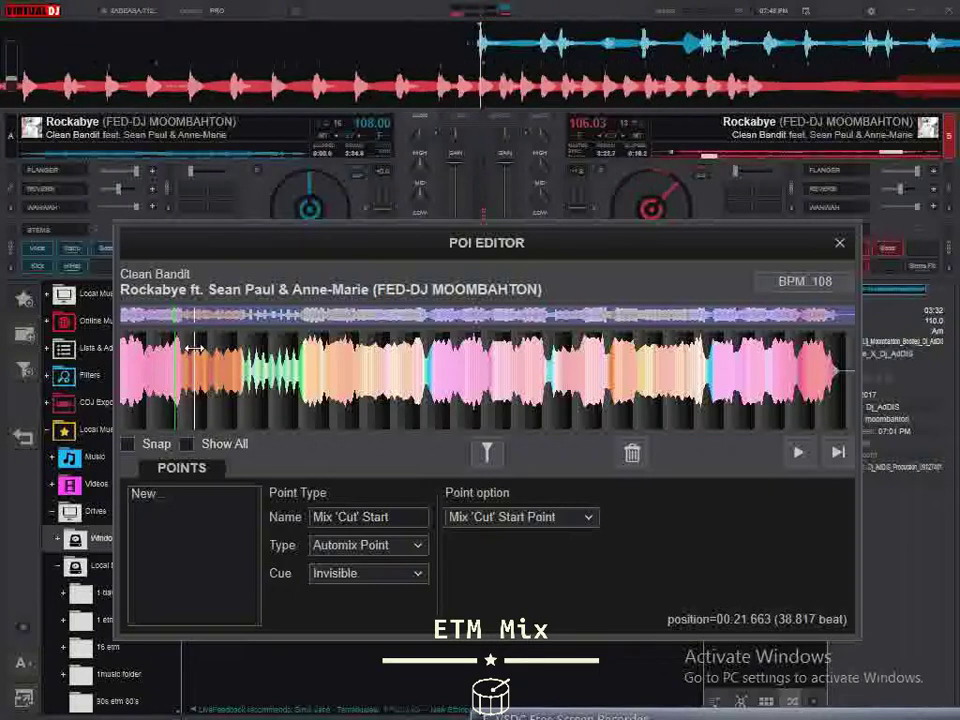
pyautogui.moveTo(459, 270); pyautogui.dragTo(463, 357)
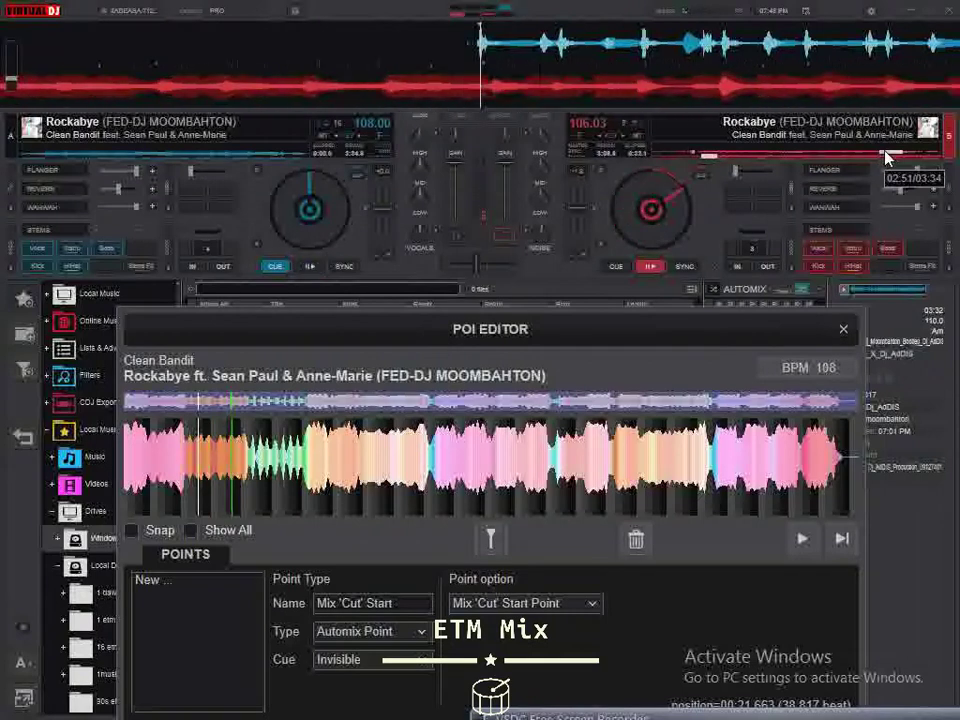
# Leave Rockabye's point editor and move Chink tebeb's Mix 'Tempo' Start point further into the track.
pyautogui.click(844, 328)
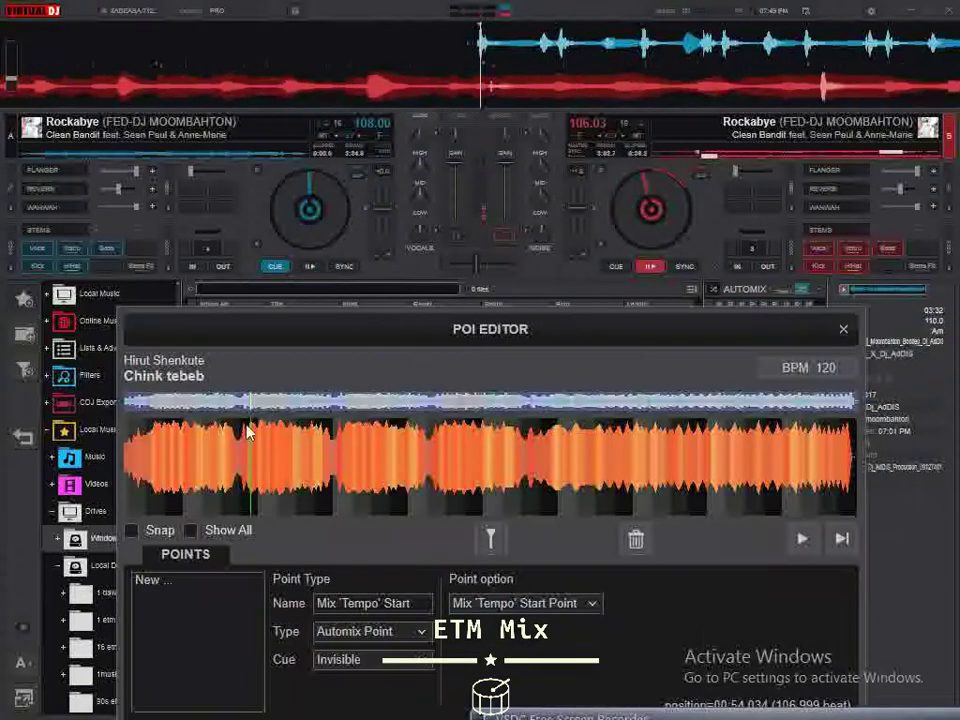
pyautogui.moveTo(249, 437)
pyautogui.mouseDown()
pyautogui.moveTo(437, 463)
pyautogui.moveTo(343, 461)
pyautogui.mouseUp()
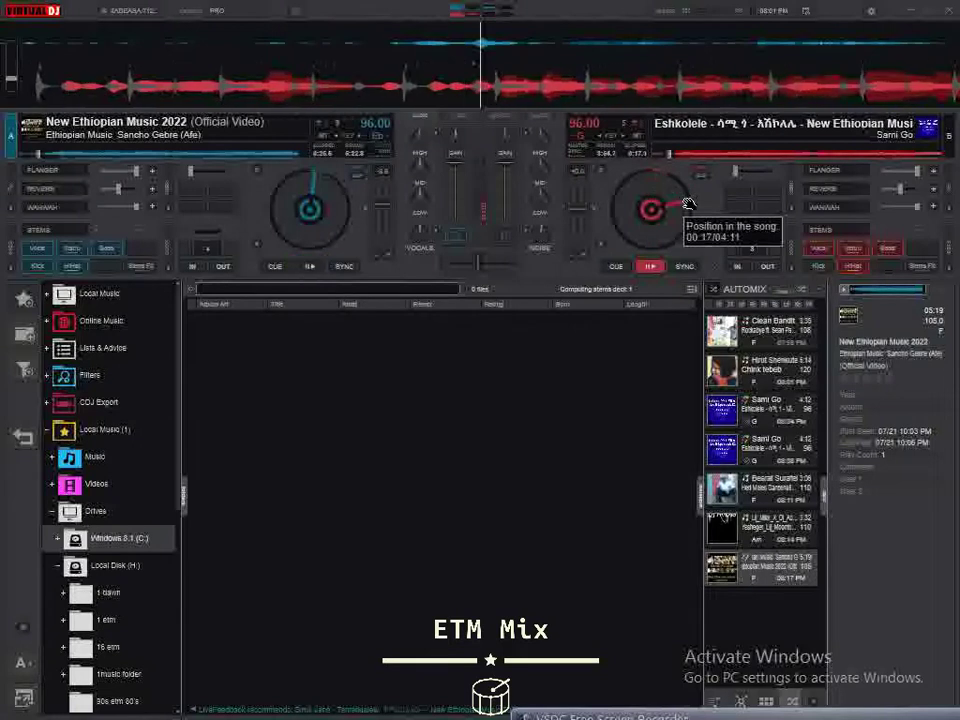
# Toggle the Kick stem of Eshkolele on deck B, and stop the deck at its cue point.
pyautogui.click(819, 268)
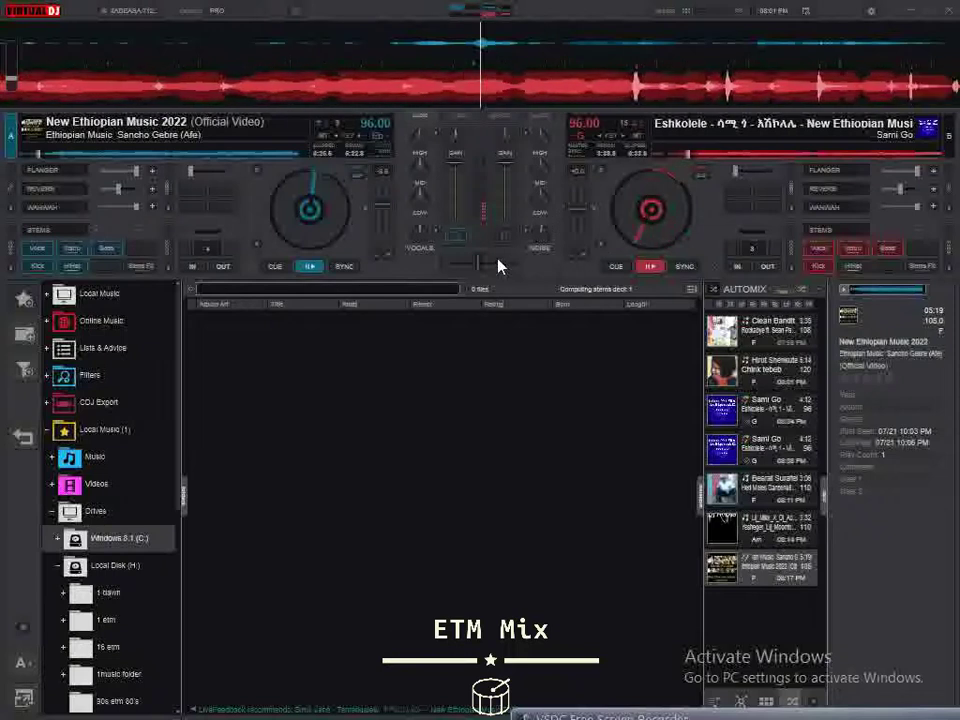
pyautogui.click(616, 266)
# Adjust the tempo of New Ethiopian Music 2022 on deck A to 134.75 BPM, down to 82.25, and finally to 92.75 BPM.
pyautogui.moveTo(392, 222); pyautogui.dragTo(390, 229)
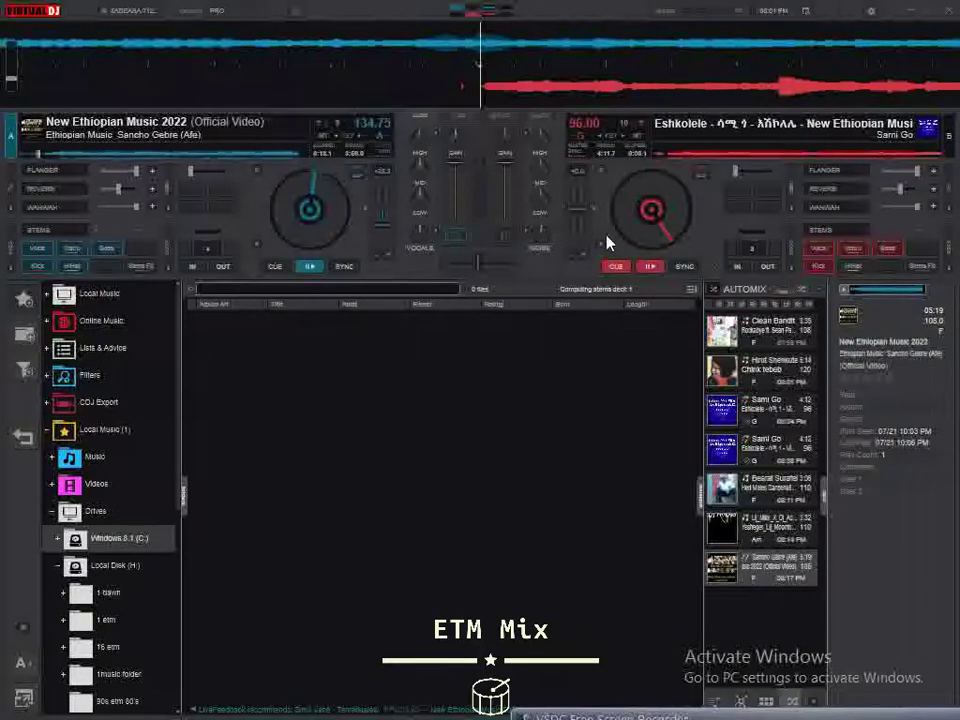
pyautogui.moveTo(380, 233); pyautogui.dragTo(385, 204)
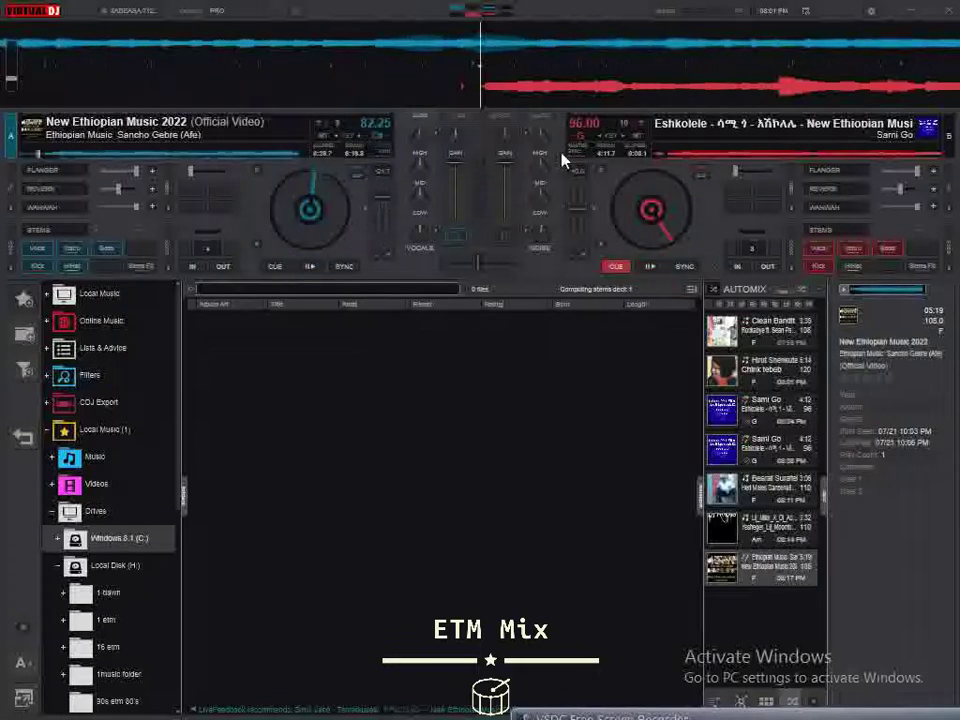
pyautogui.moveTo(380, 206)
pyautogui.mouseDown()
pyautogui.moveTo(407, 221)
pyautogui.moveTo(386, 208)
pyautogui.mouseUp()
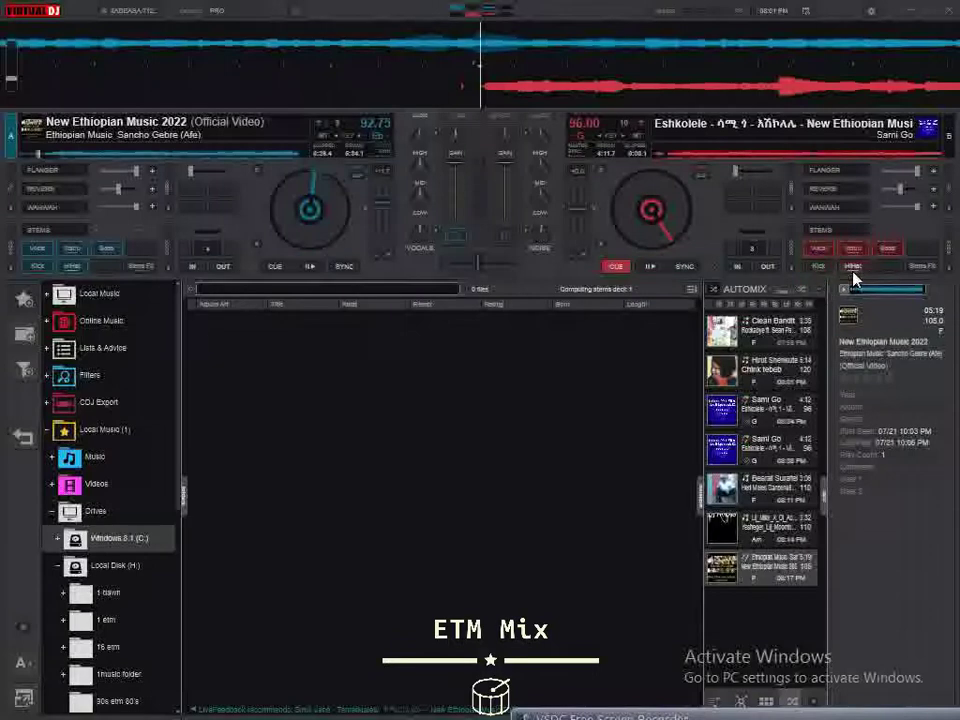
# Play Eshkolele with the crossfader moved fully to deck B, and return the deck to its cue point.
pyautogui.click(657, 267)
pyautogui.moveTo(480, 268); pyautogui.dragTo(514, 266)
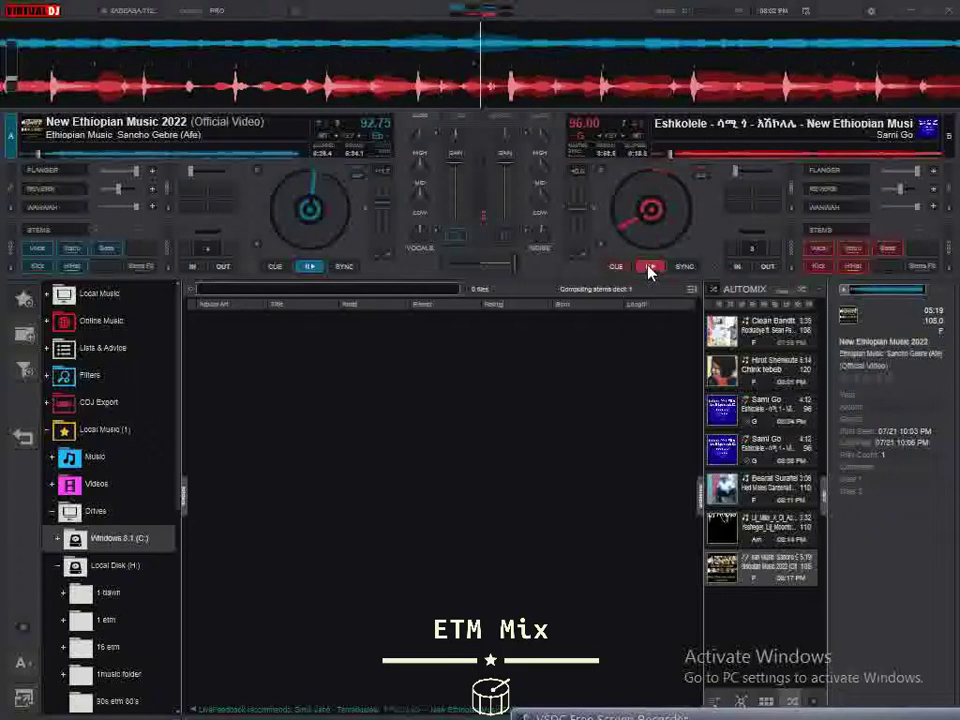
pyautogui.click(617, 267)
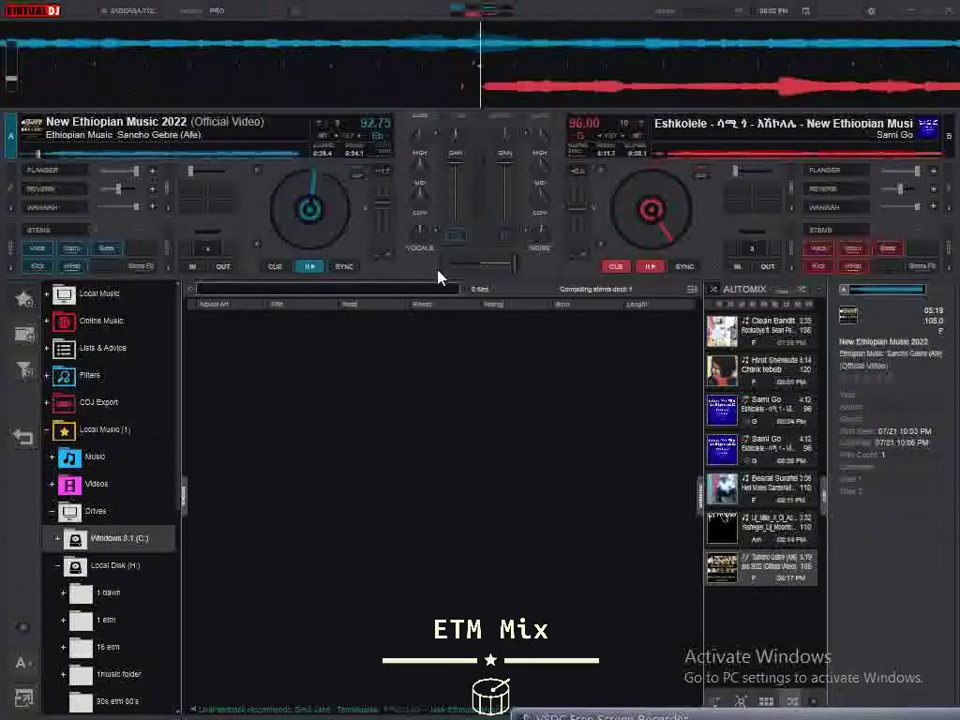